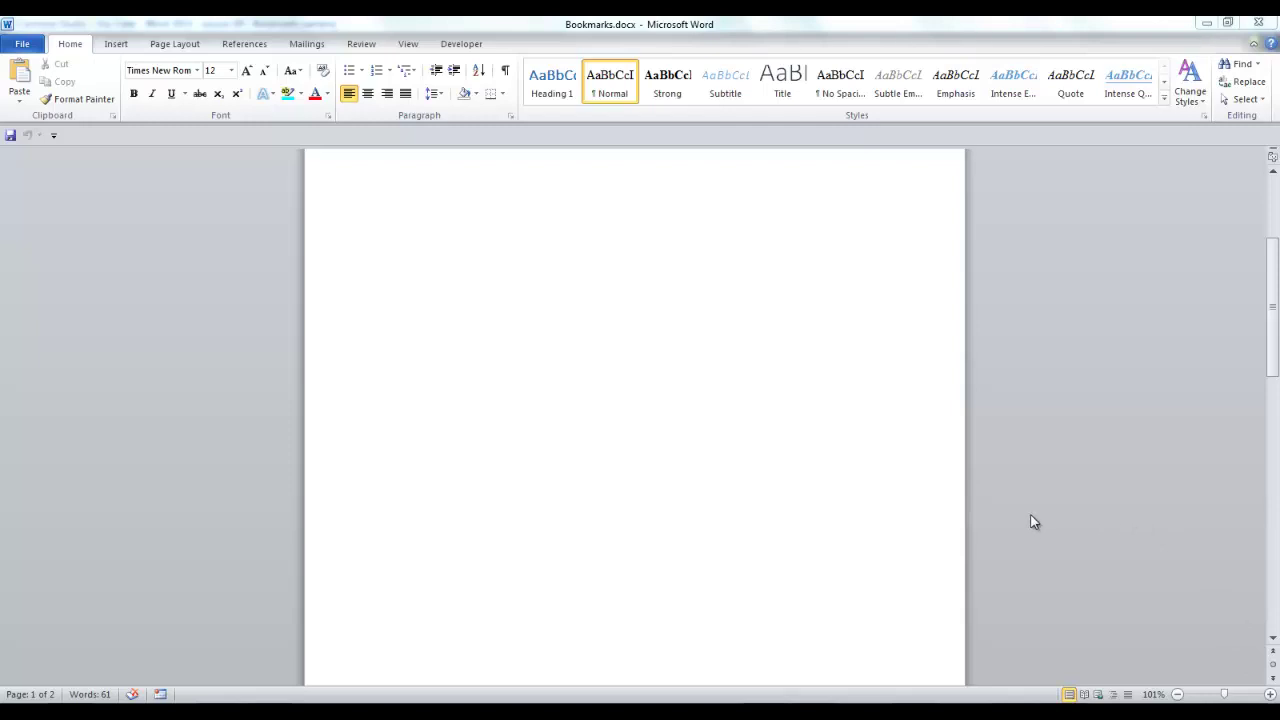
# - Select the author name 'Spock' in the last References entry, ready for inserting a bookmark
pyautogui.scroll(-2, 1032, 525)
pyautogui.scroll(-4, 1034, 522)
pyautogui.scroll(-4, 1034, 522)
pyautogui.scroll(-1, 1034, 522)
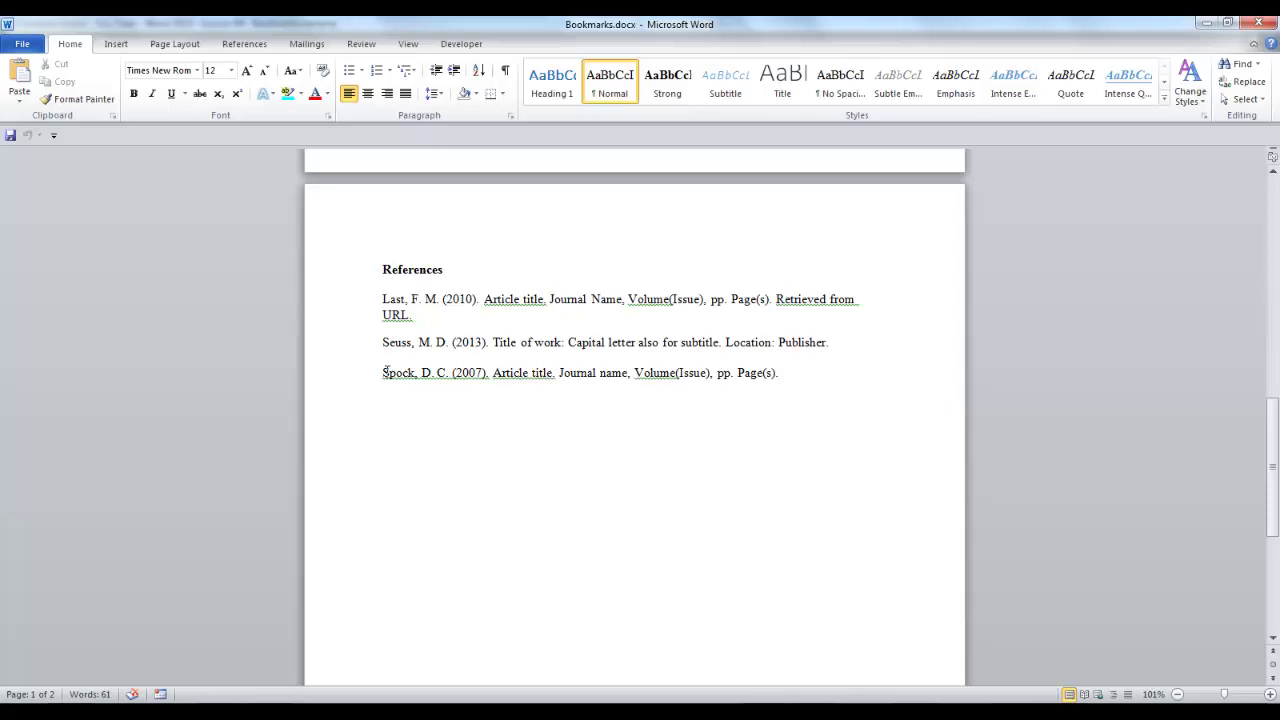
pyautogui.moveTo(383, 373); pyautogui.dragTo(416, 374)
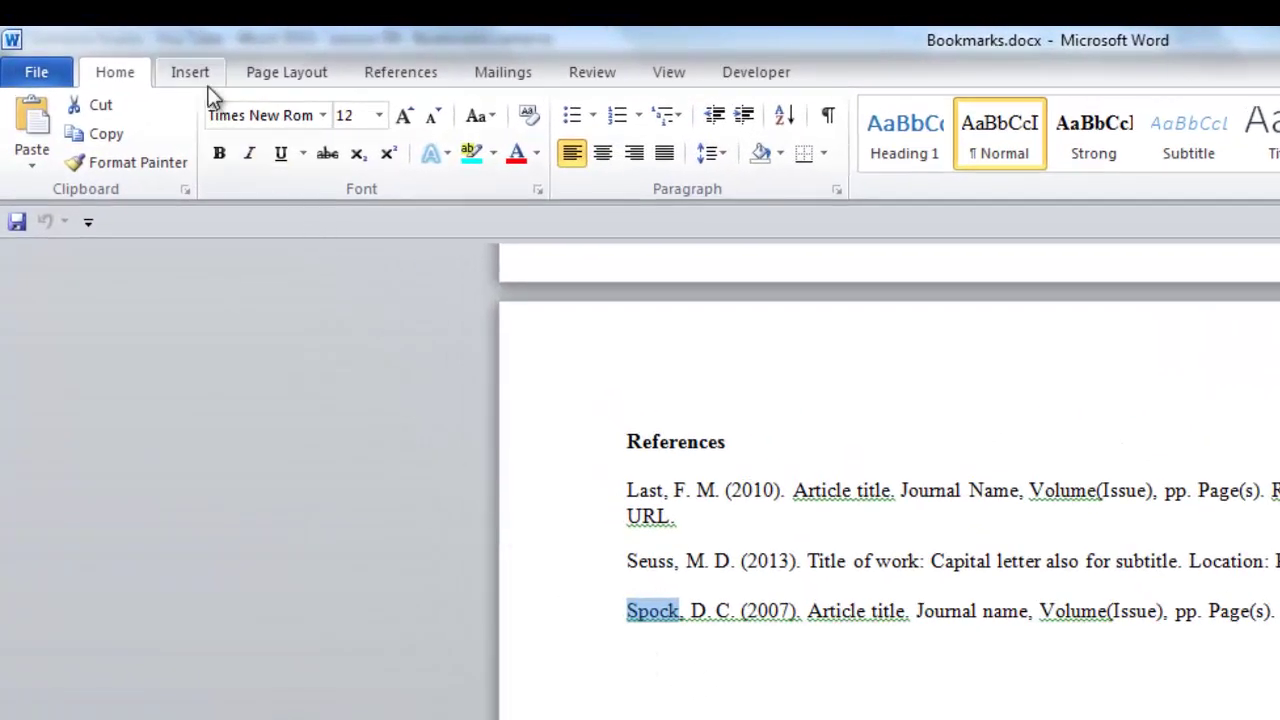
pyautogui.click(198, 80)
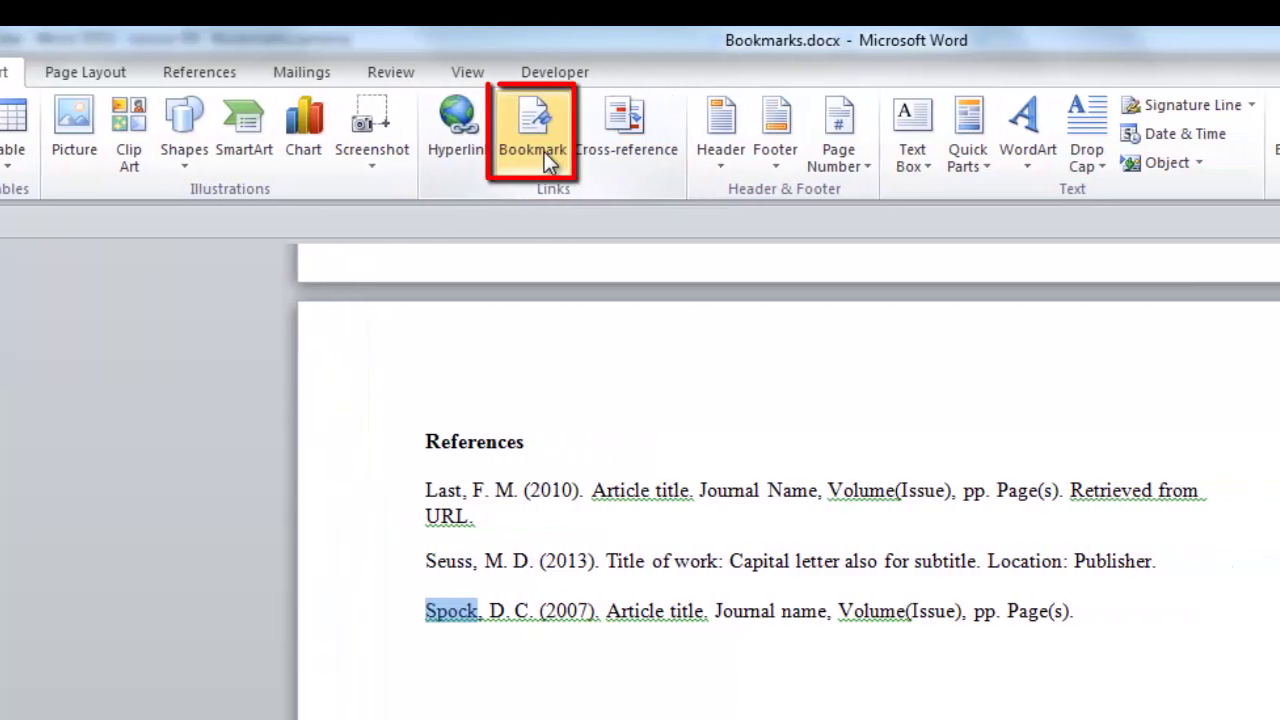
# - Add a bookmark named 'Spock', replacing the suggested name 'Seuss'
pyautogui.click(534, 145)
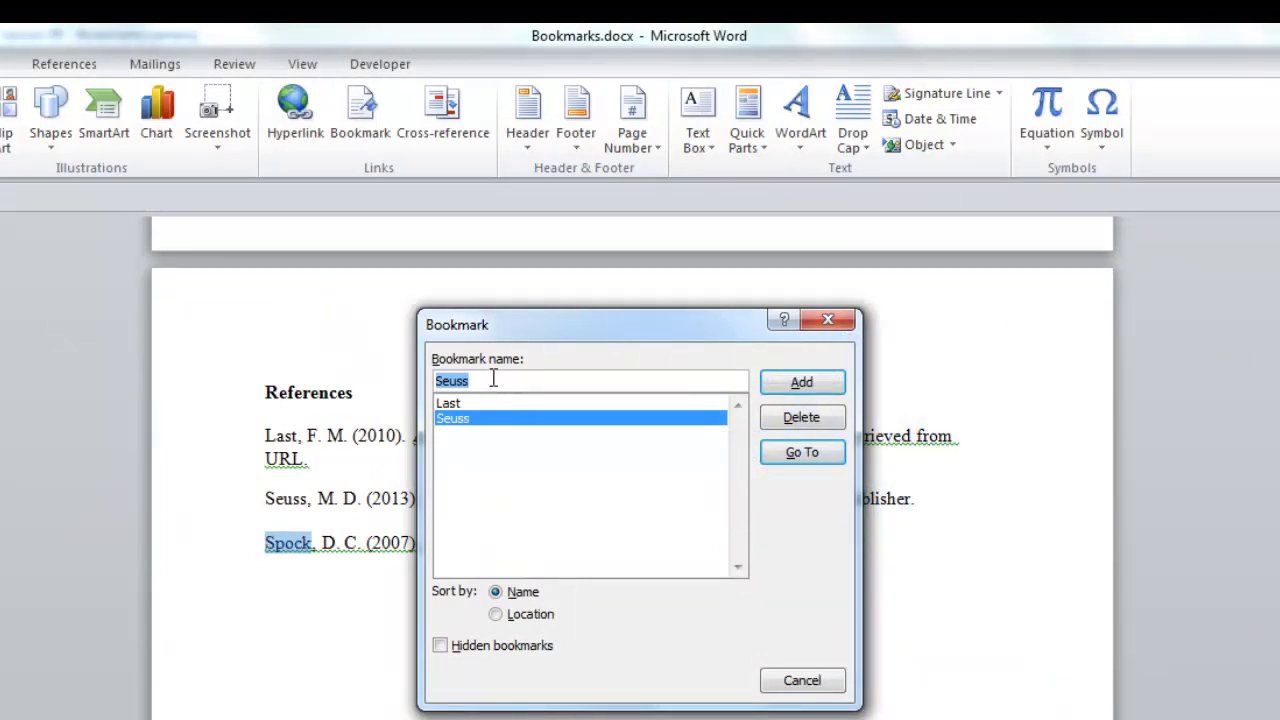
pyautogui.moveTo(493, 380); pyautogui.dragTo(410, 388)
pyautogui.press('BackSpace')
pyautogui.write('Spock')
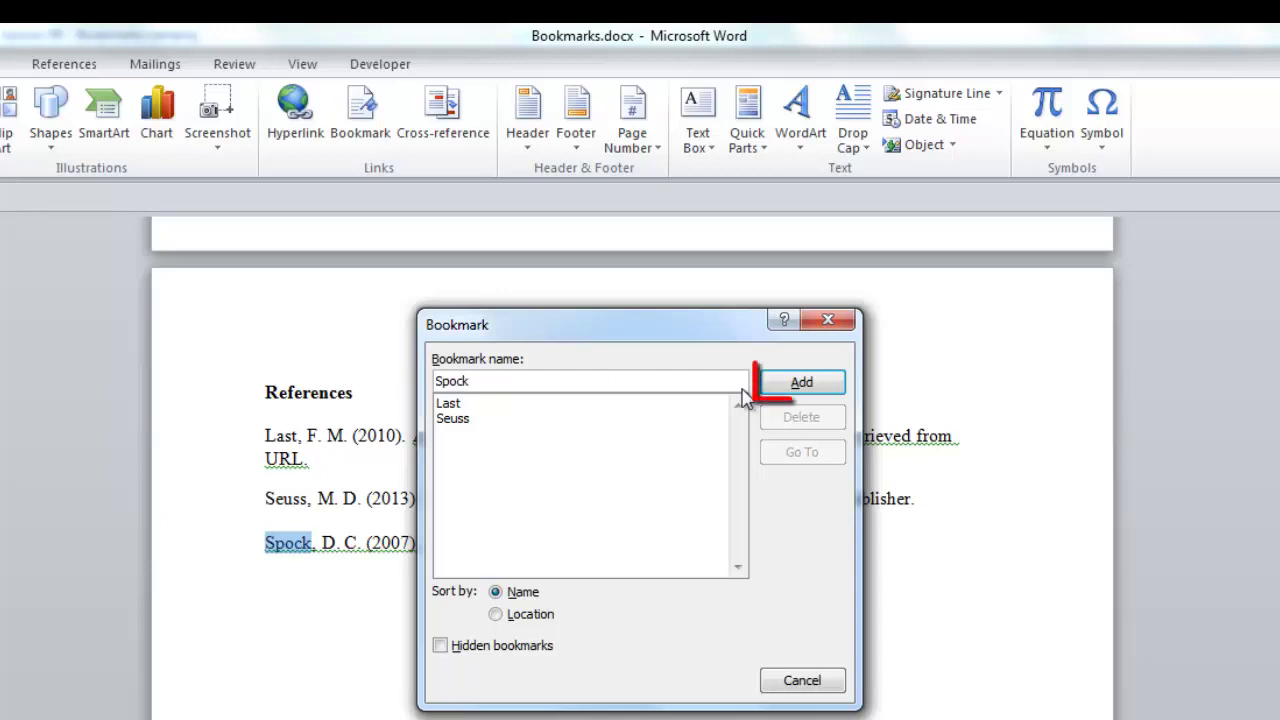
pyautogui.click(824, 388)
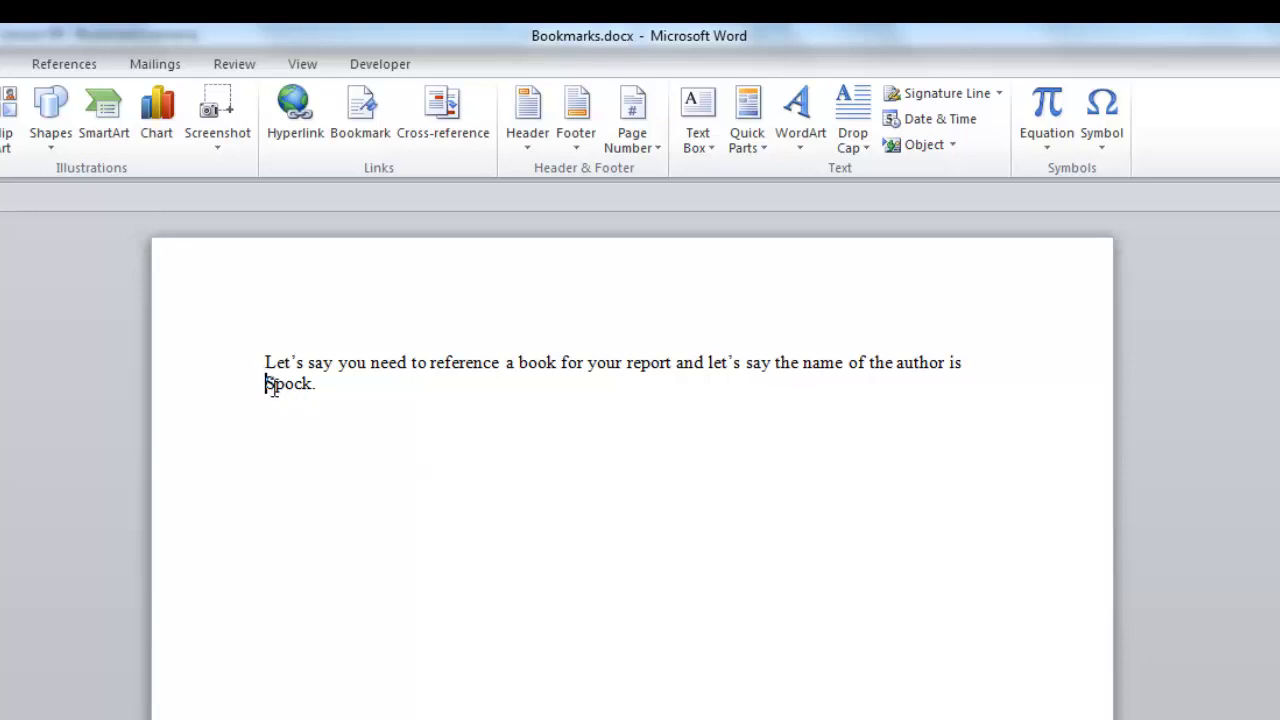
# - Select 'Spock' at the end of the body-text sentence on page 1
pyautogui.moveTo(267, 385); pyautogui.dragTo(307, 390)
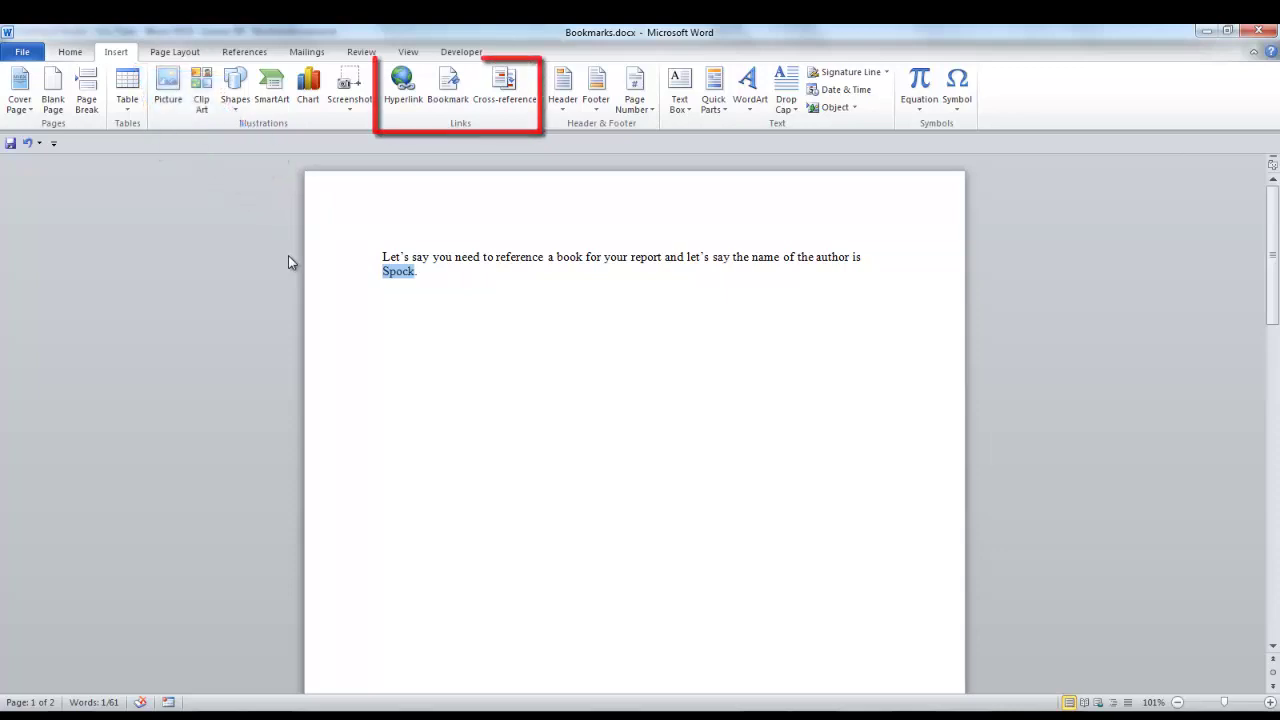
# - Insert a hyperlinked Bookmark cross-reference to the 'Spock' bookmark text
pyautogui.click(509, 88)
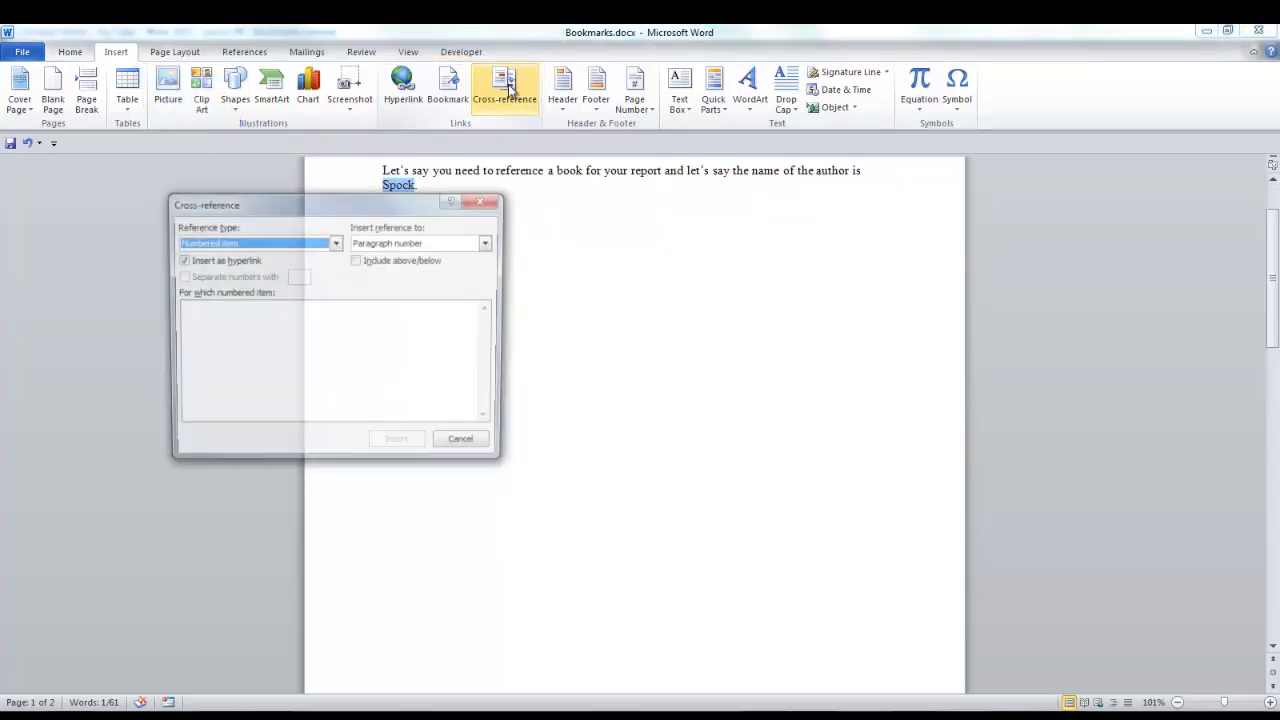
pyautogui.moveTo(338, 202); pyautogui.dragTo(480, 206)
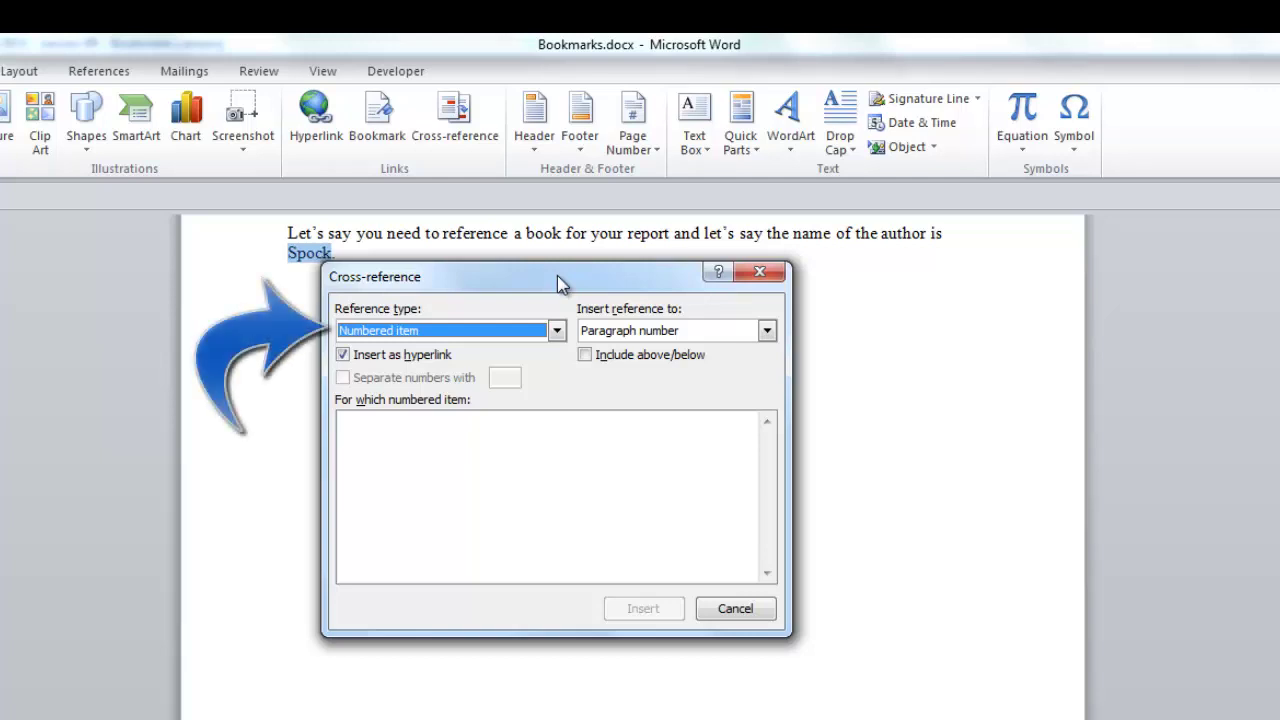
pyautogui.click(557, 331)
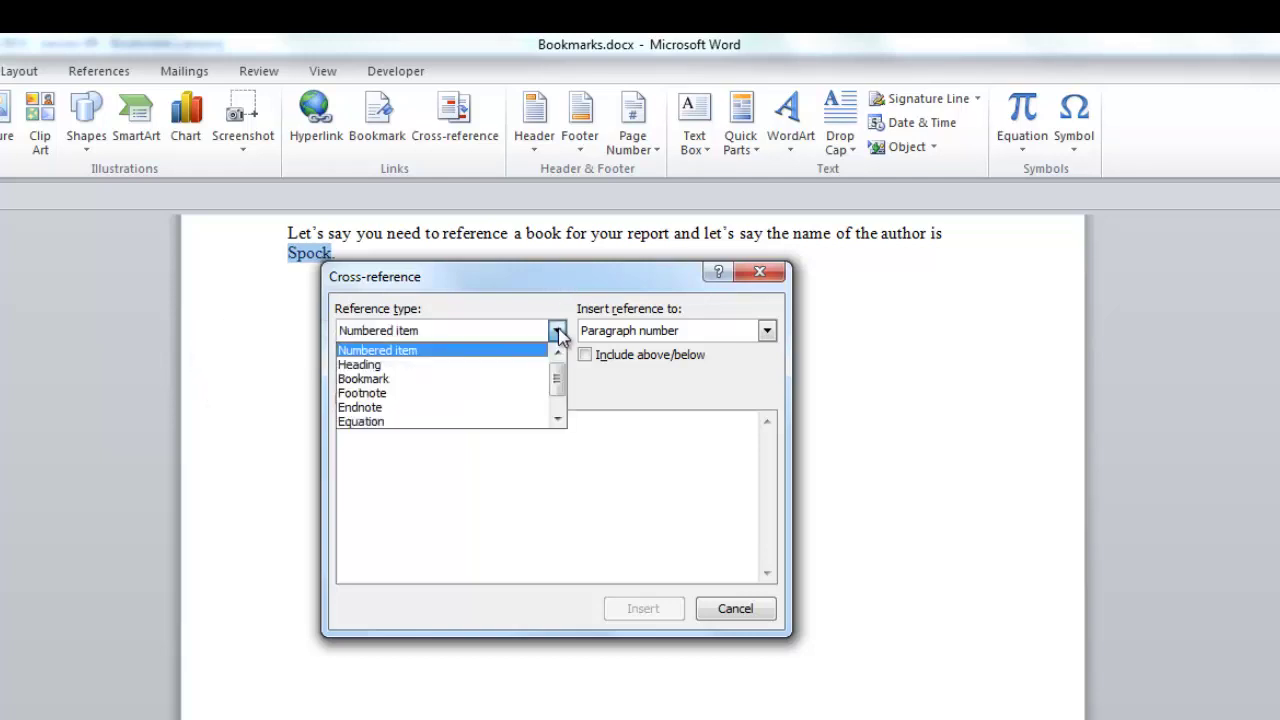
pyautogui.click(398, 381)
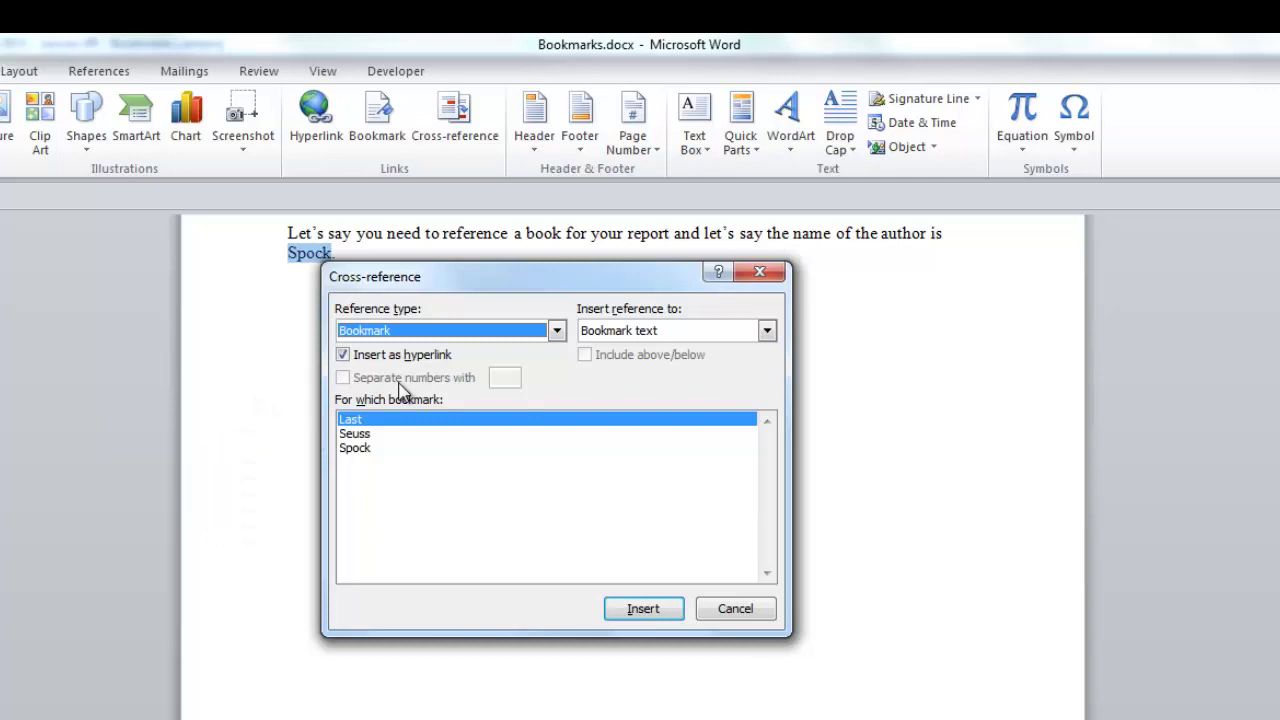
pyautogui.click(364, 457)
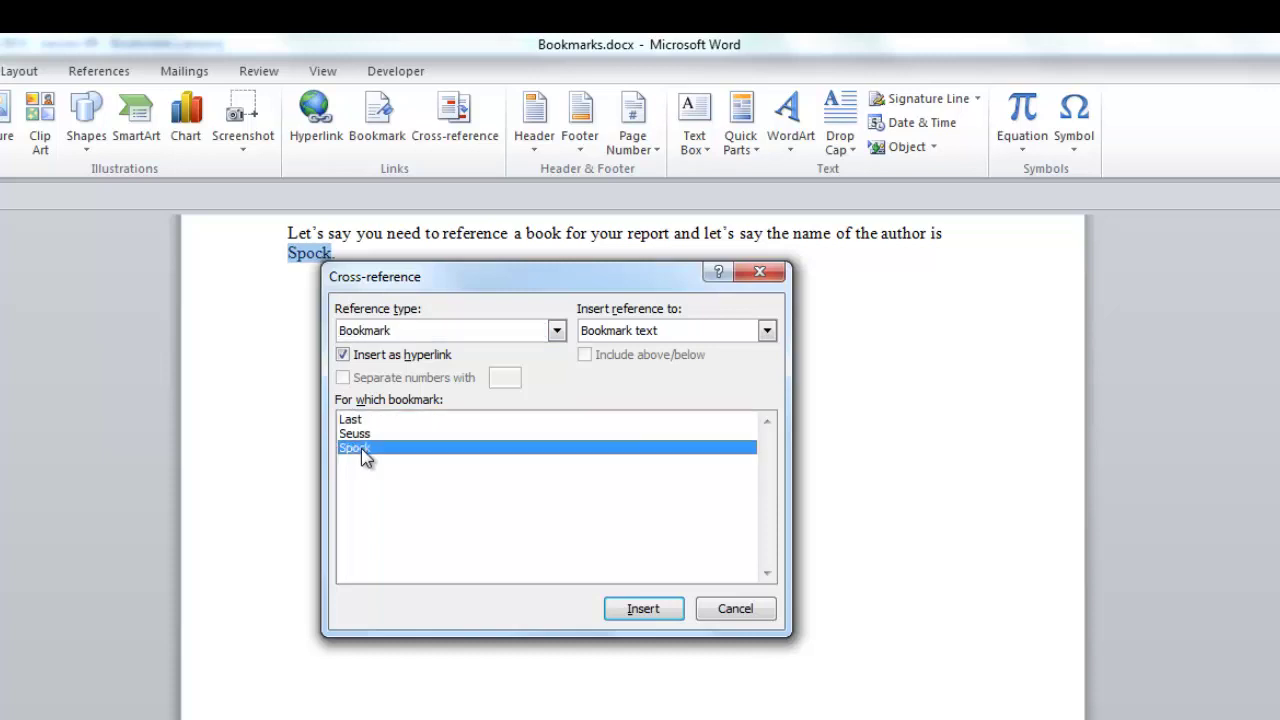
pyautogui.click(654, 618)
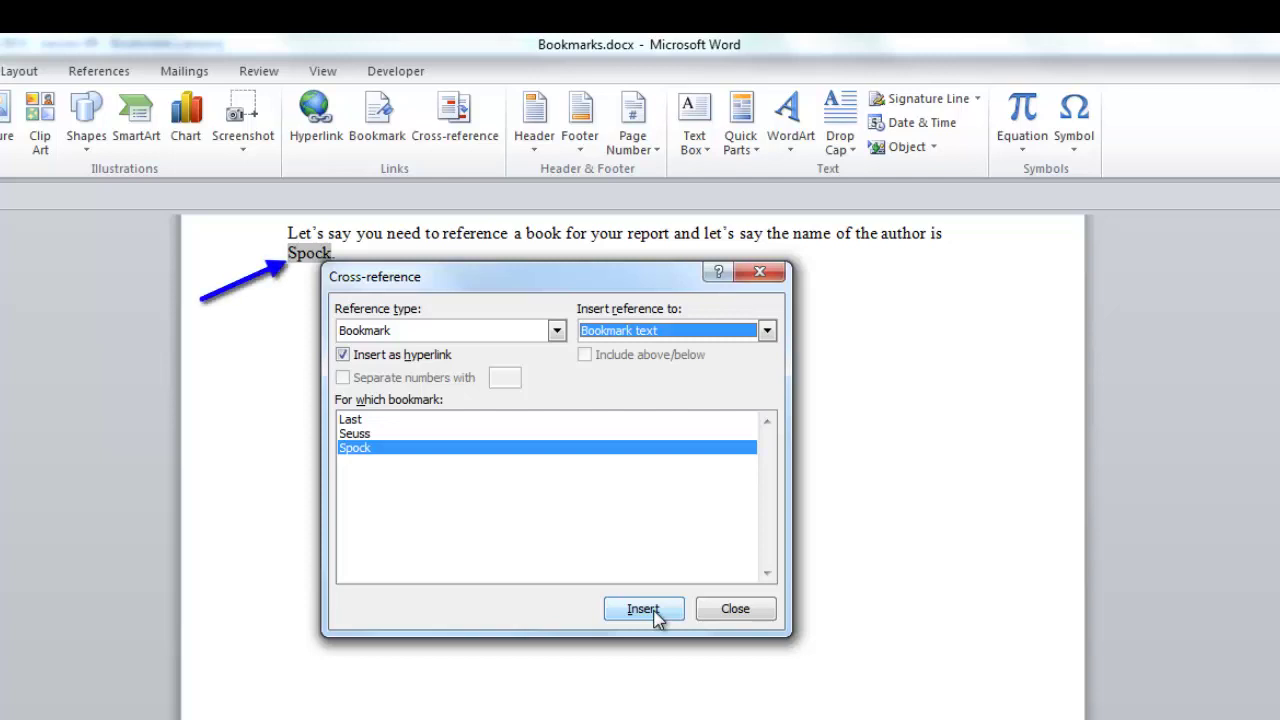
pyautogui.moveTo(548, 285); pyautogui.dragTo(647, 290)
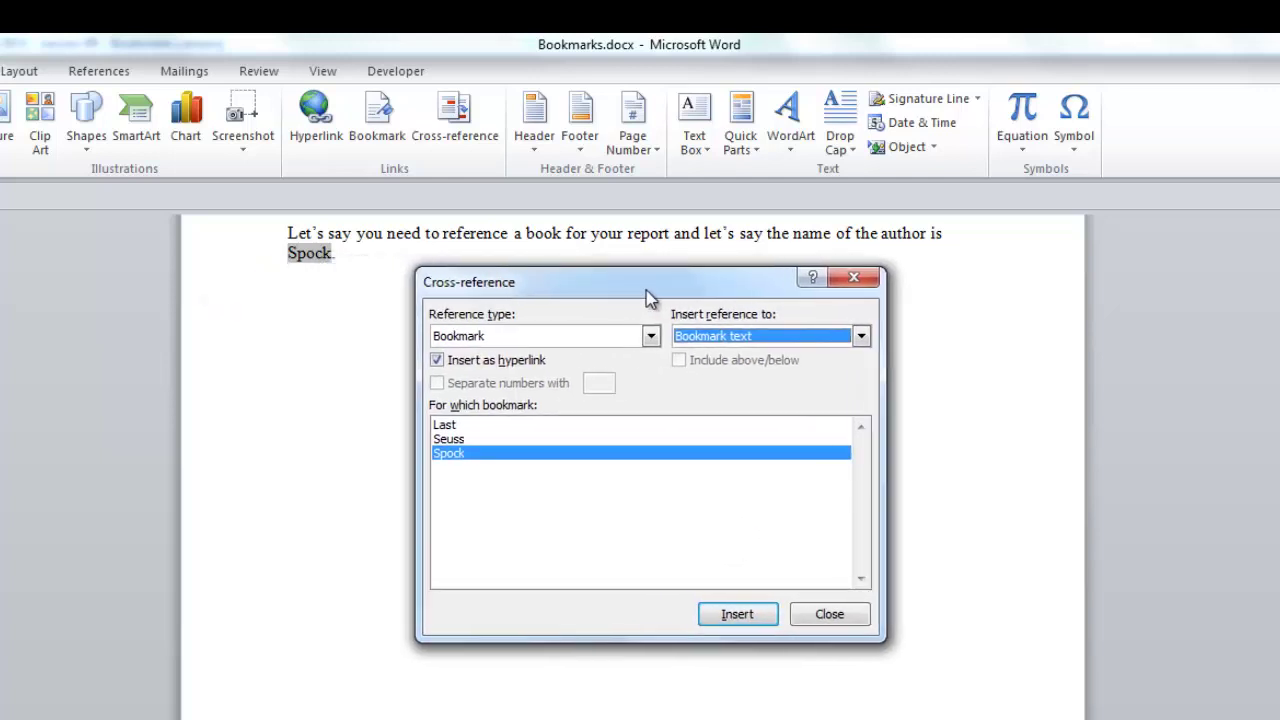
# - Close the Cross-reference dialog and follow the Spock link to its References entry
pyautogui.click(840, 616)
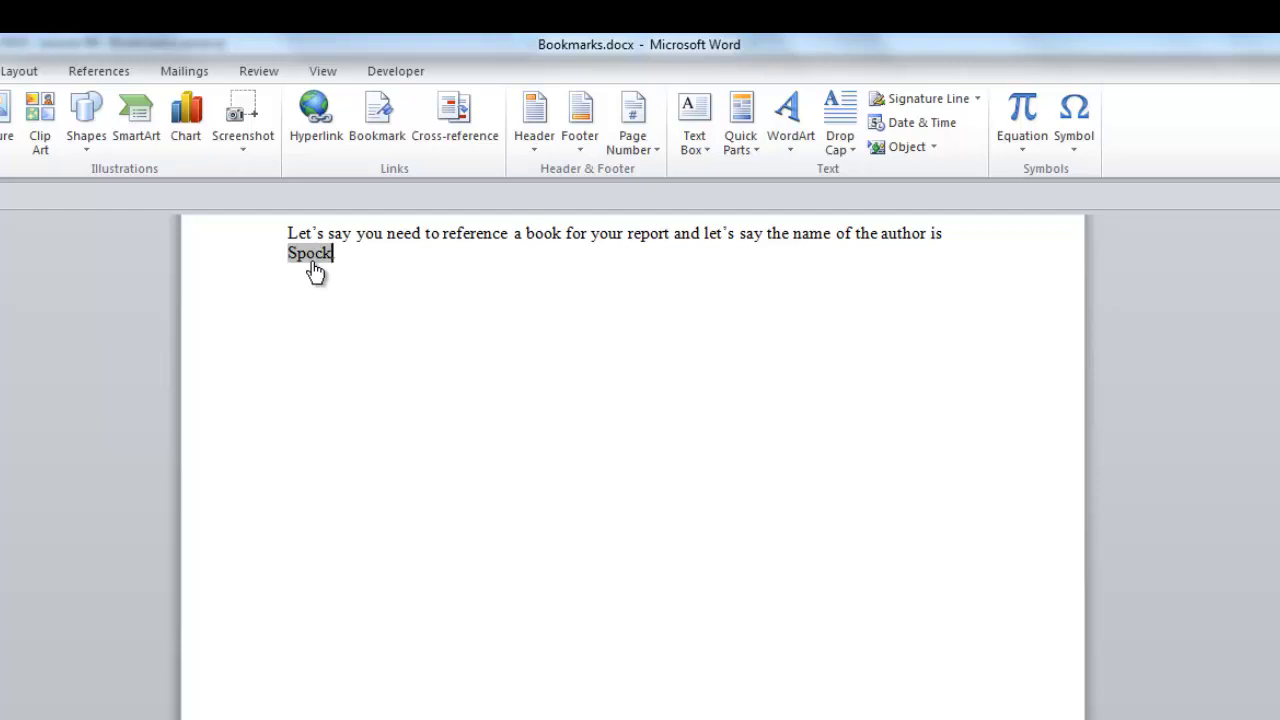
pyautogui.keyDown('ctrl'); pyautogui.click(313, 264); pyautogui.keyUp('ctrl')
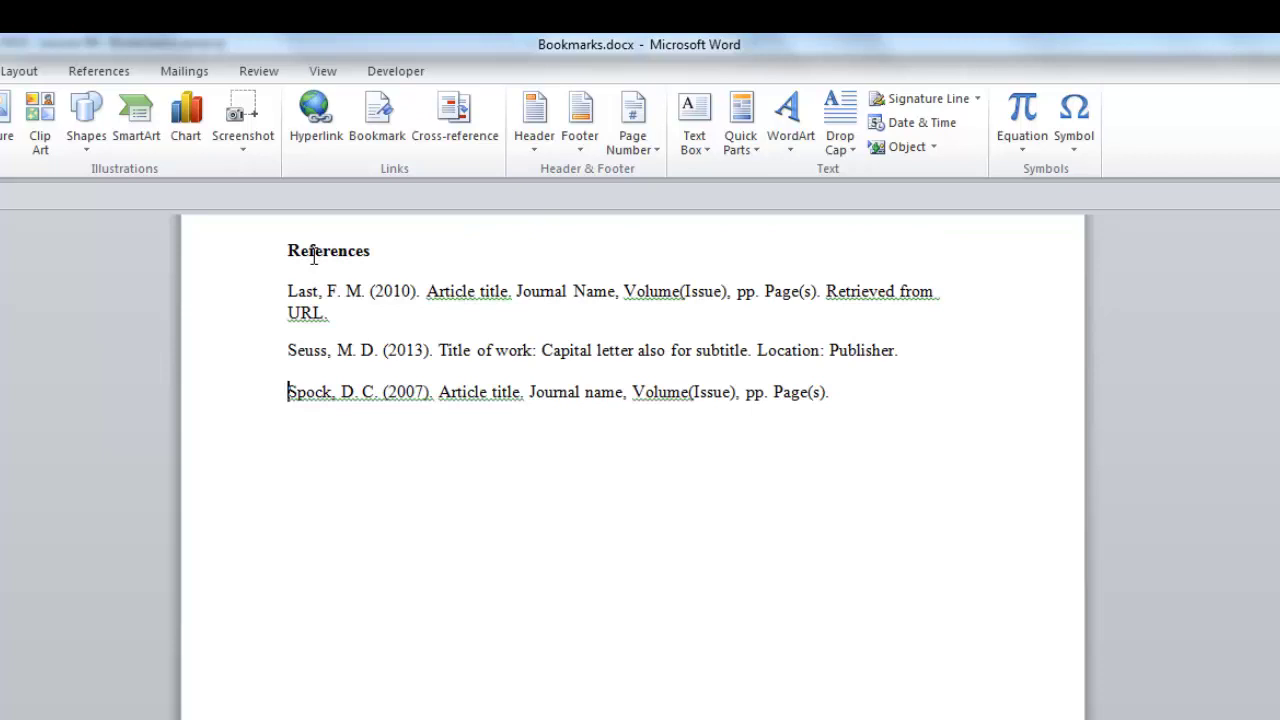